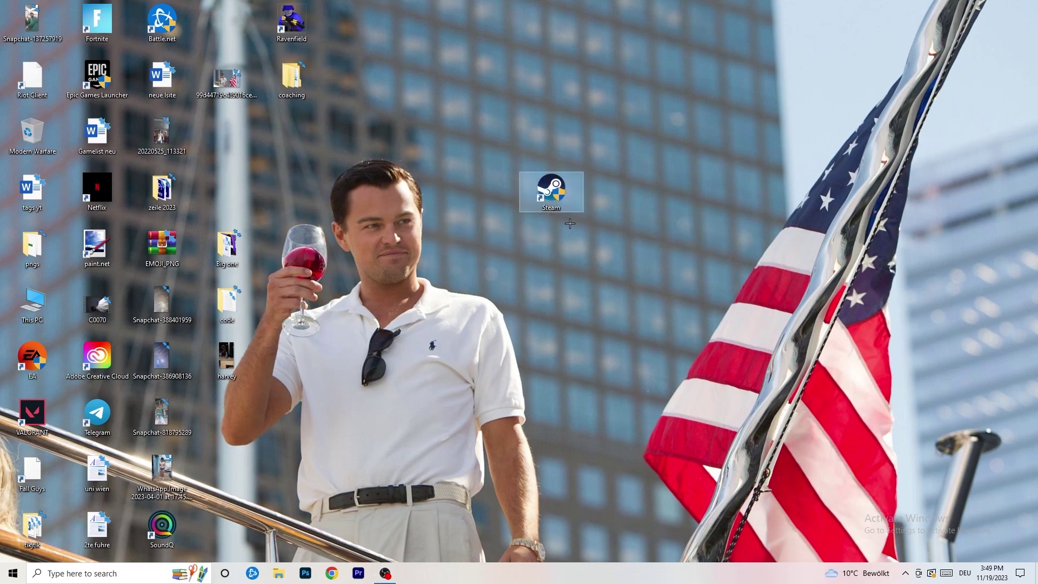
Review the Steam shortcut's compatibility settings, including the list of Windows versions for compatibility mode, and accept them
right_click(557, 190)
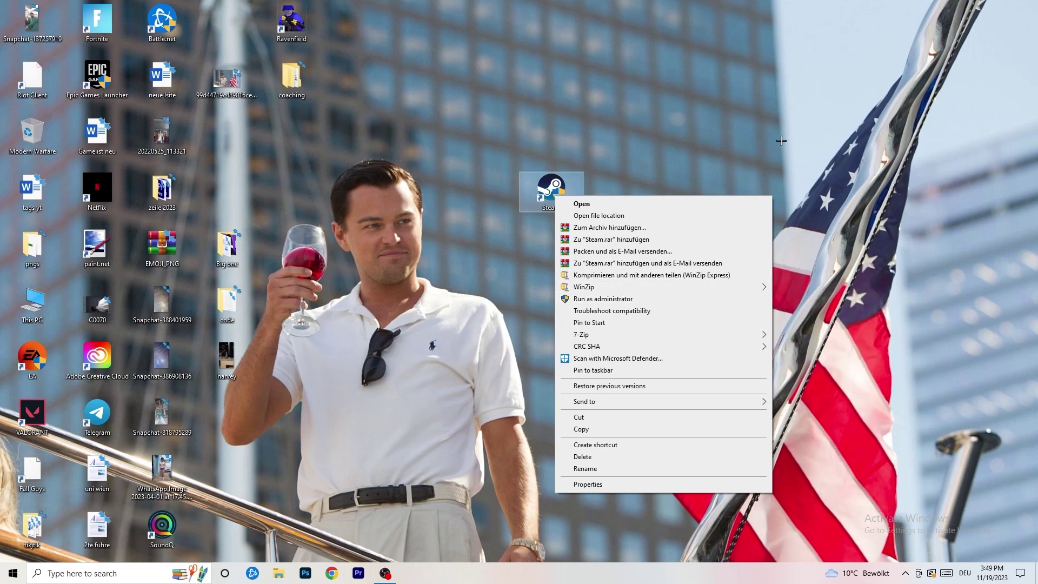
click(595, 484)
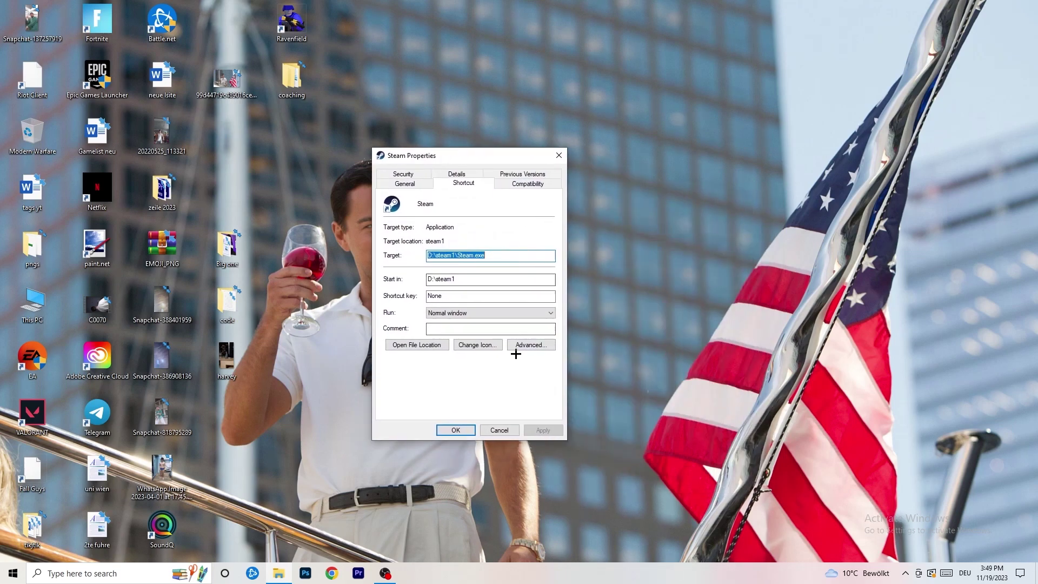
click(532, 185)
drag(474, 158, 597, 112)
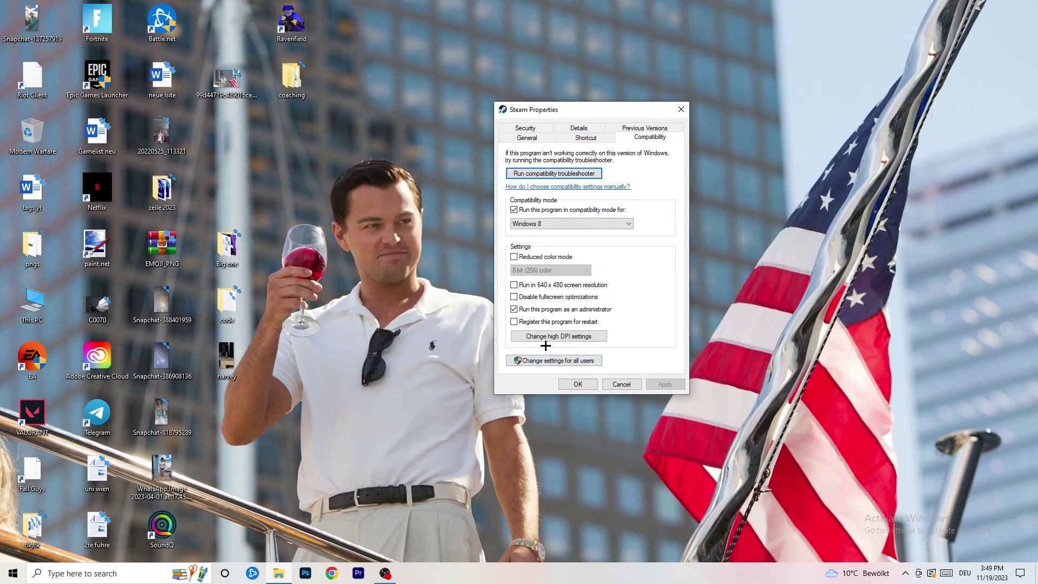
click(576, 223)
click(676, 213)
click(588, 384)
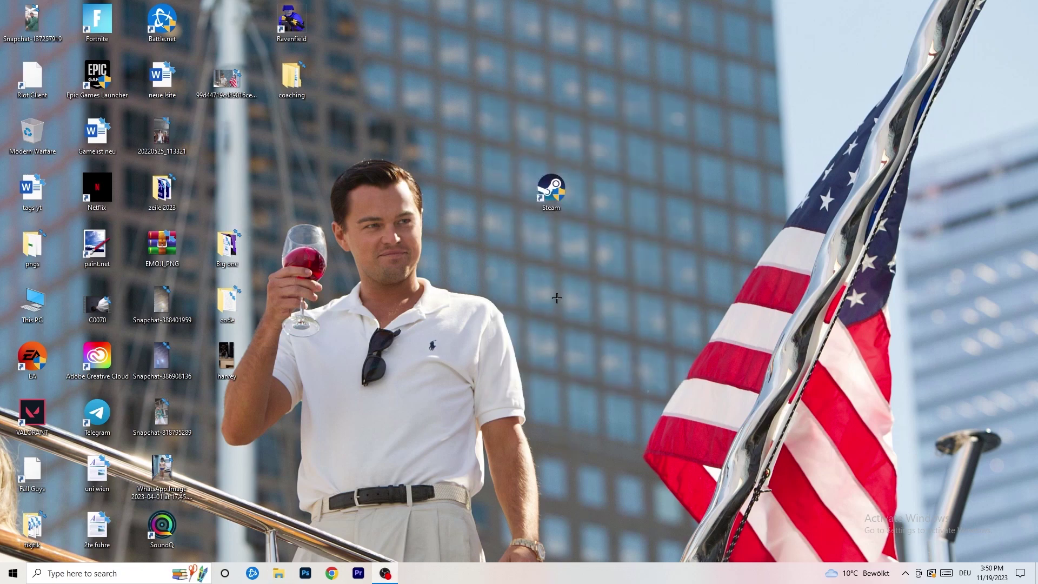
Move the Steam shortcut leftward to the grid column beside Ravenfield's and recheck its compatibility settings
drag(541, 196, 491, 193)
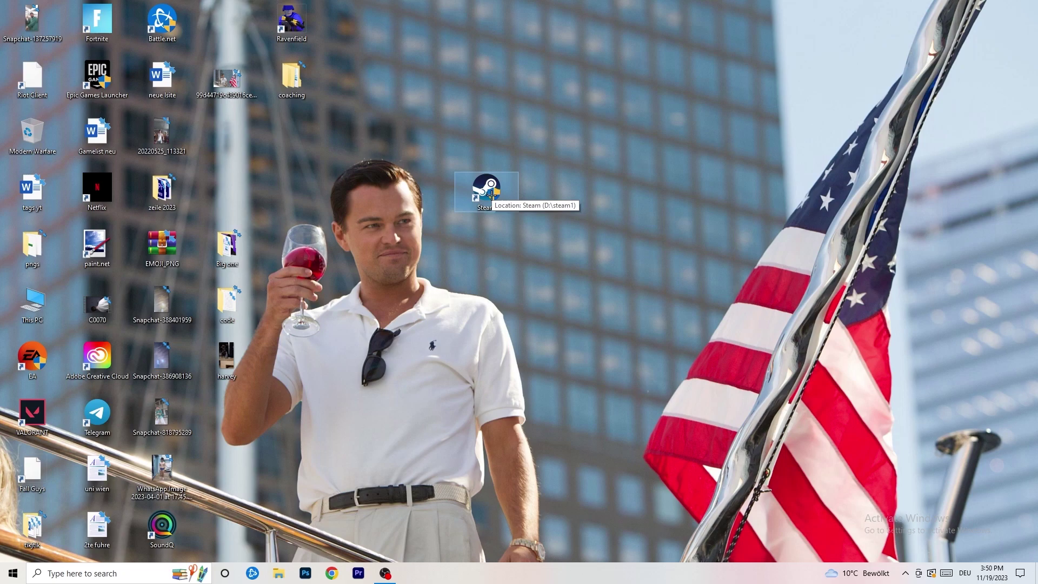
drag(492, 195, 362, 195)
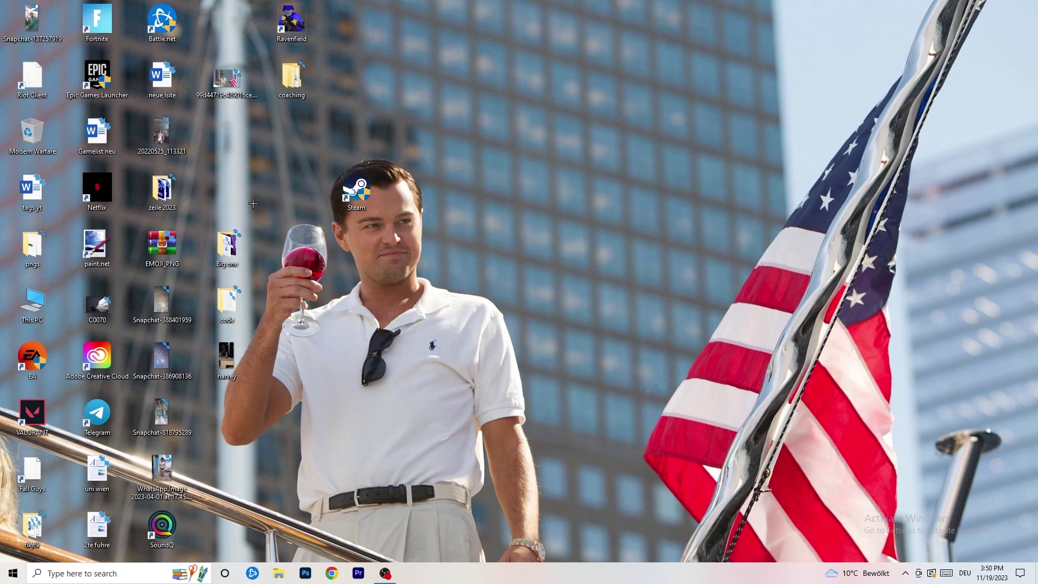
right_click(358, 201)
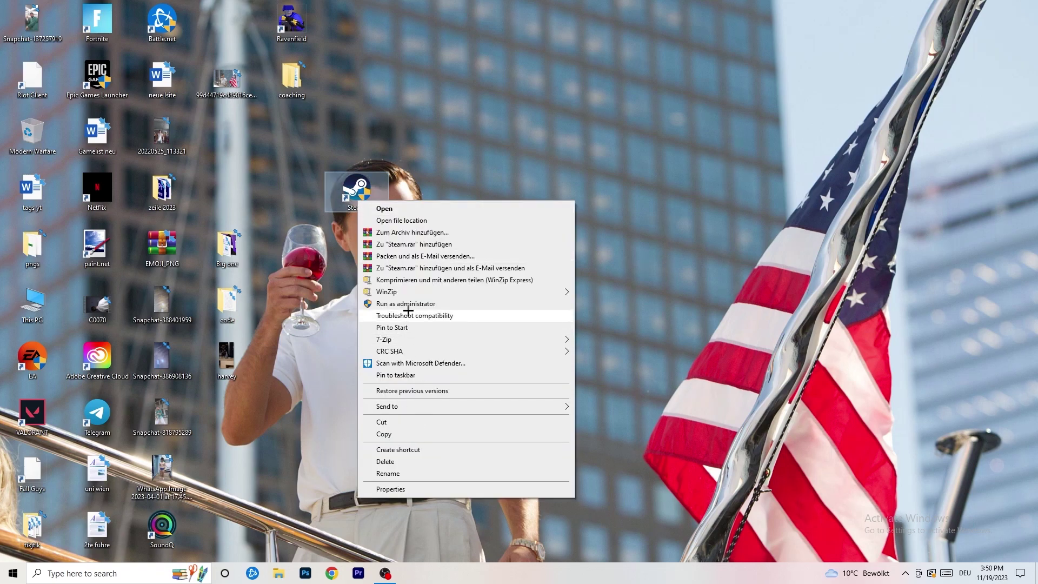
click(390, 488)
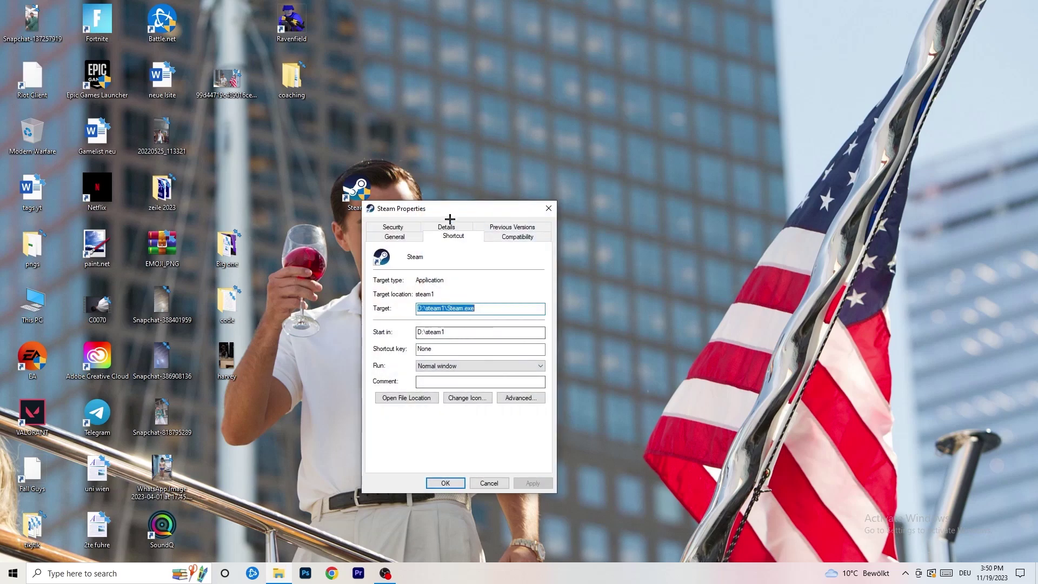
click(503, 236)
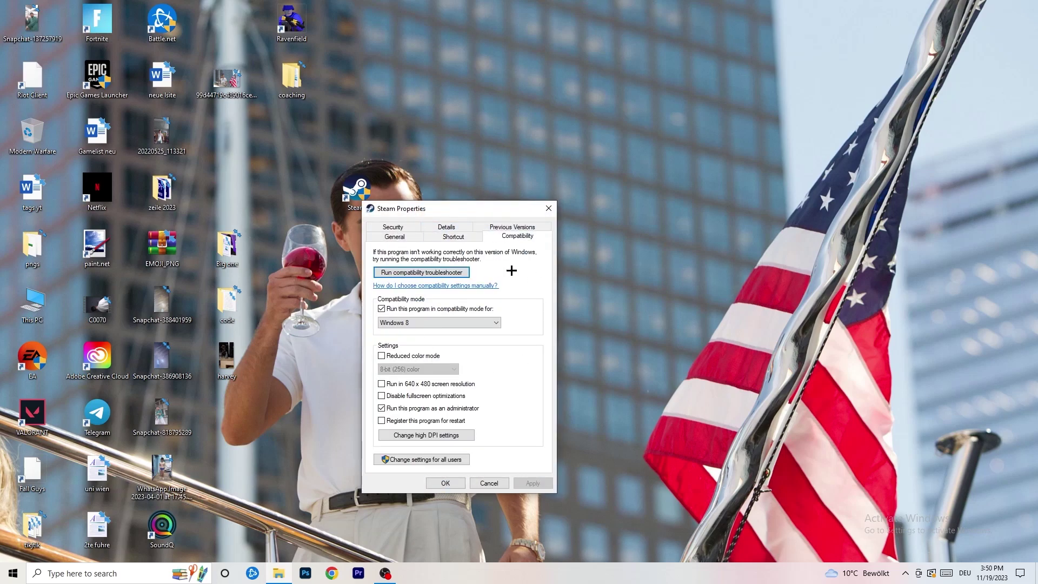
click(549, 209)
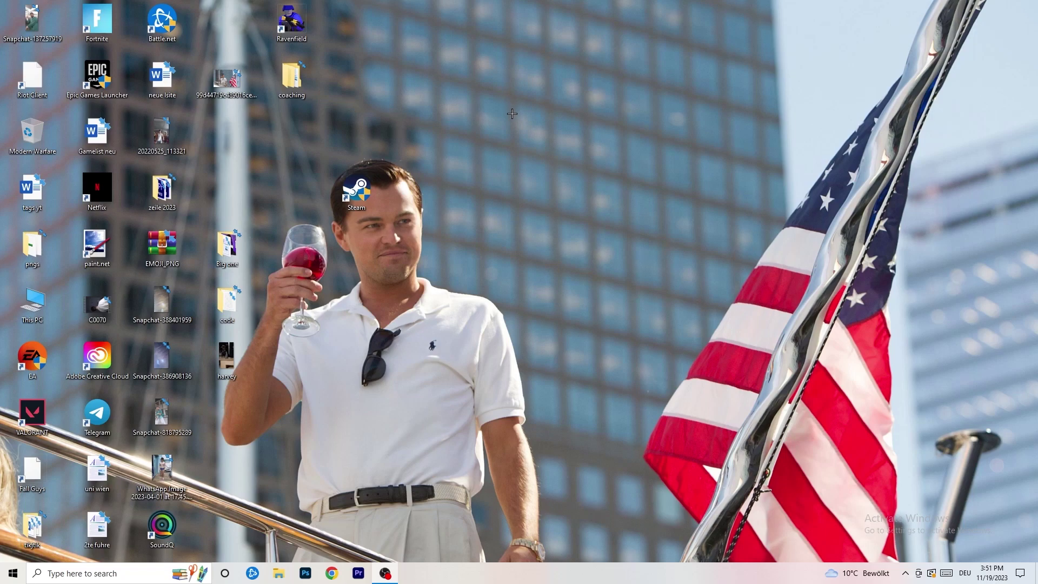
Open Task Manager and maximize its window
drag(547, 573, 528, 546)
right_click(528, 576)
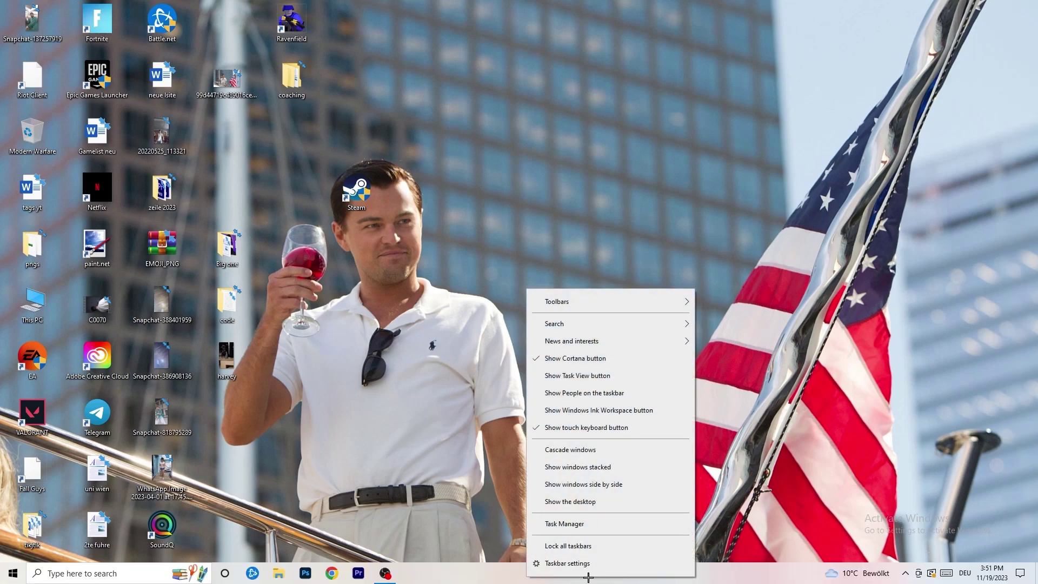
click(579, 524)
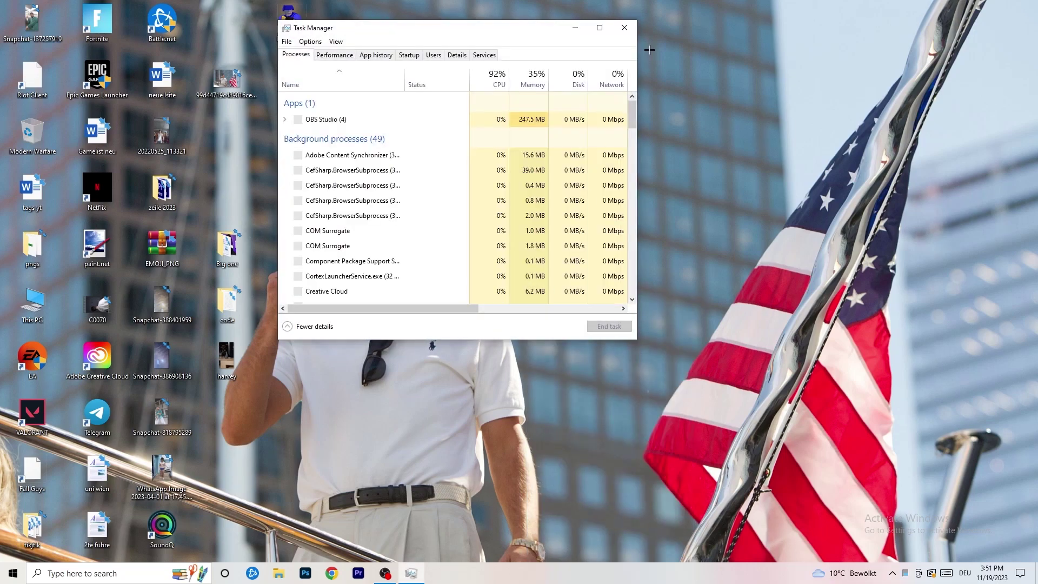
click(602, 26)
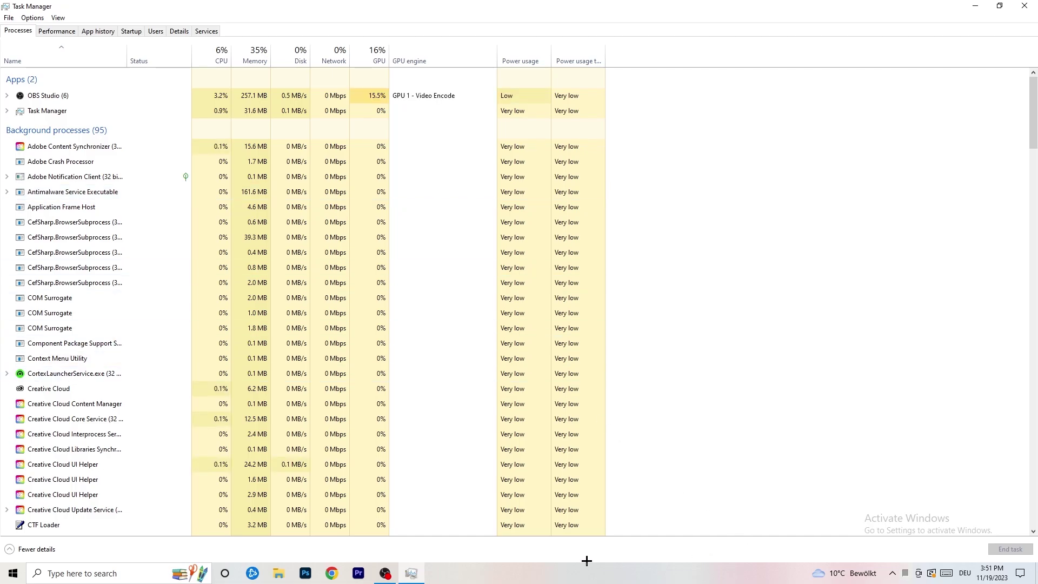
In the detailed process list, display the priority levels offered for a Creative Cloud UI Helper process
click(168, 31)
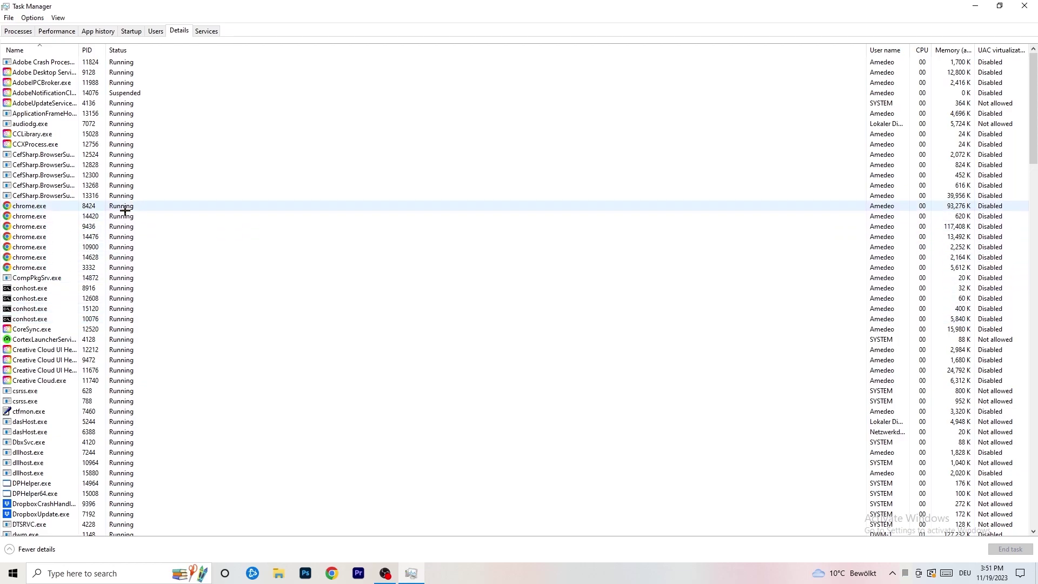
scroll(125, 211, down, 3)
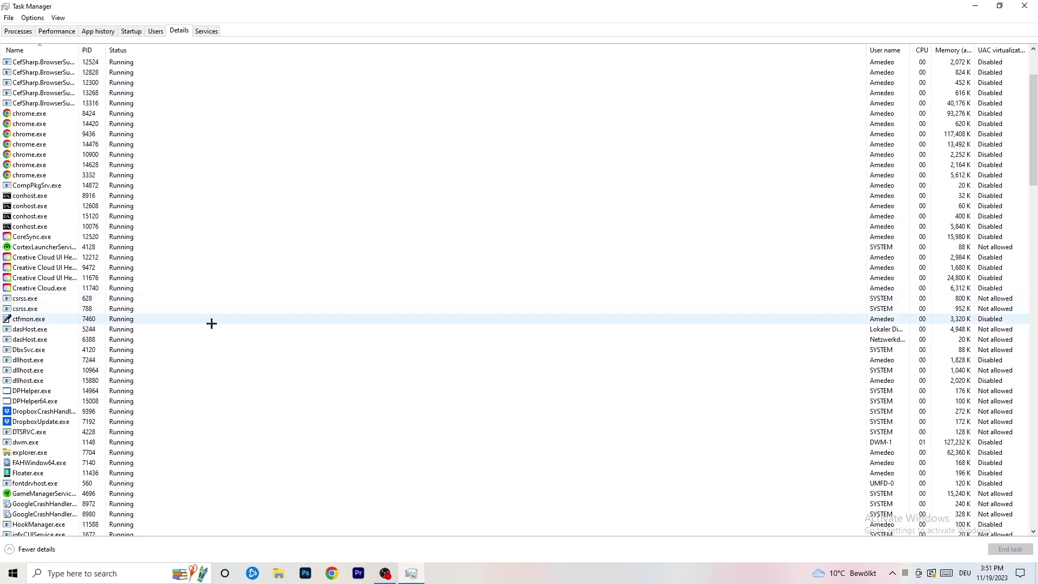
right_click(42, 277)
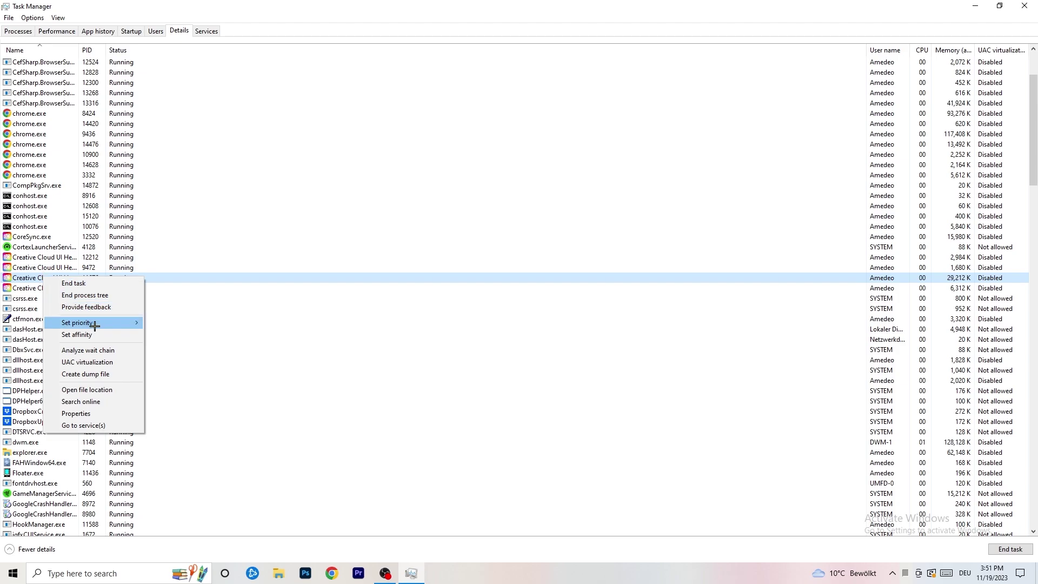
mouse_move(96, 325)
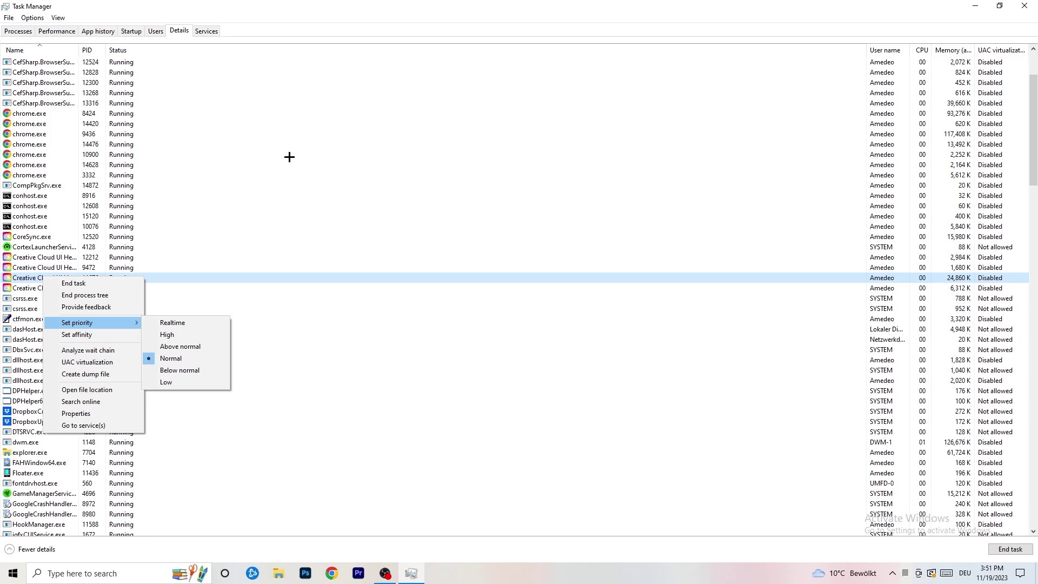
View the startup apps and check the actions available for File Association Helper without applying any
click(136, 31)
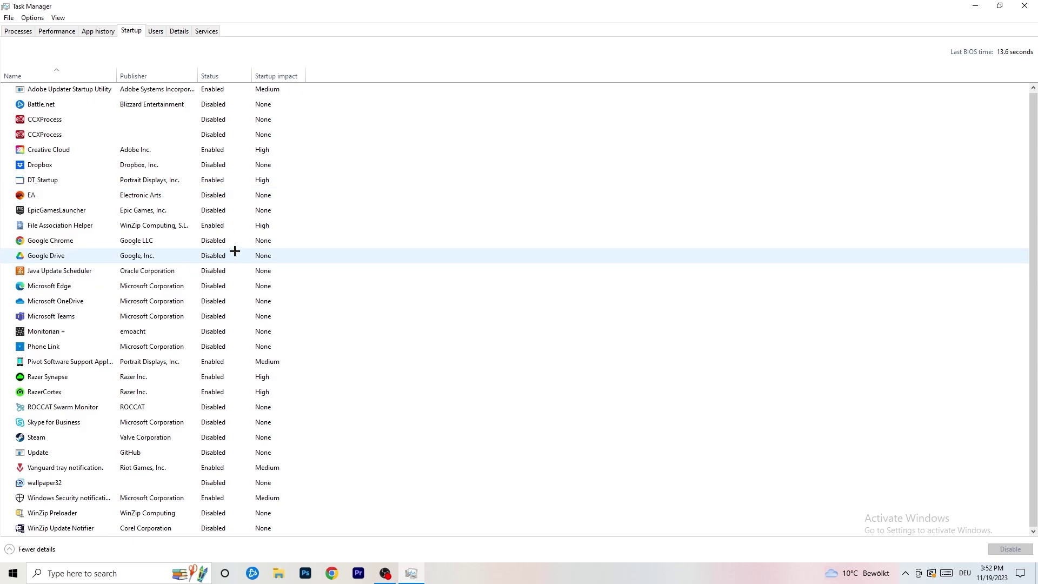
right_click(223, 227)
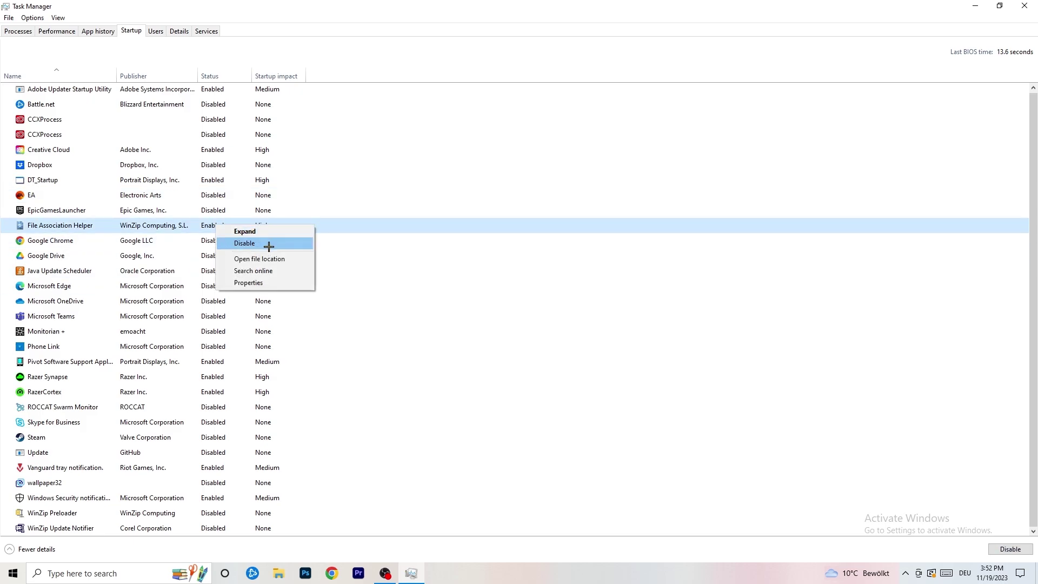
click(423, 78)
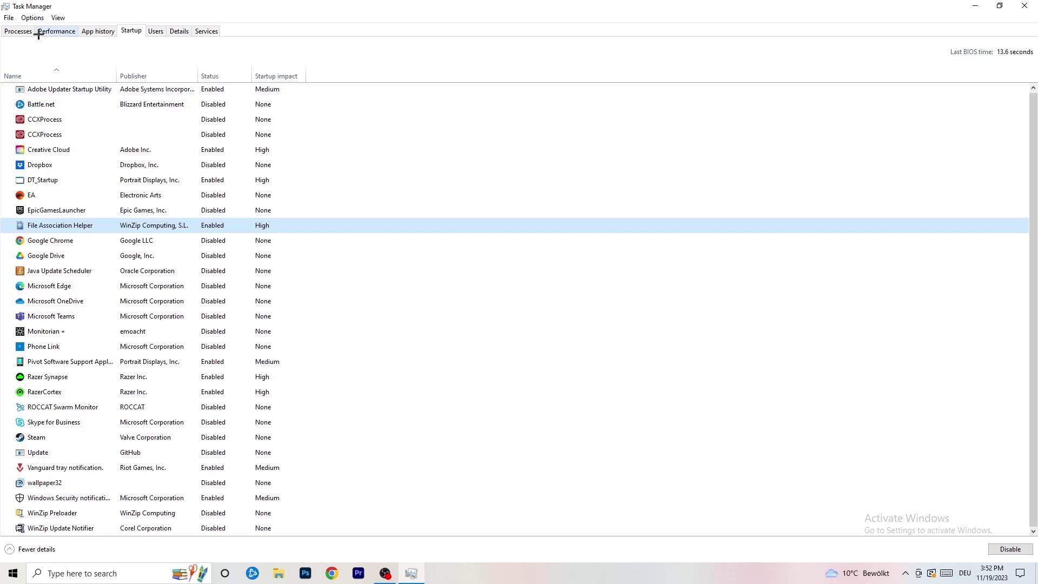
Sort the running processes by CPU usage, followed by GPU usage in descending and ascending order
click(19, 31)
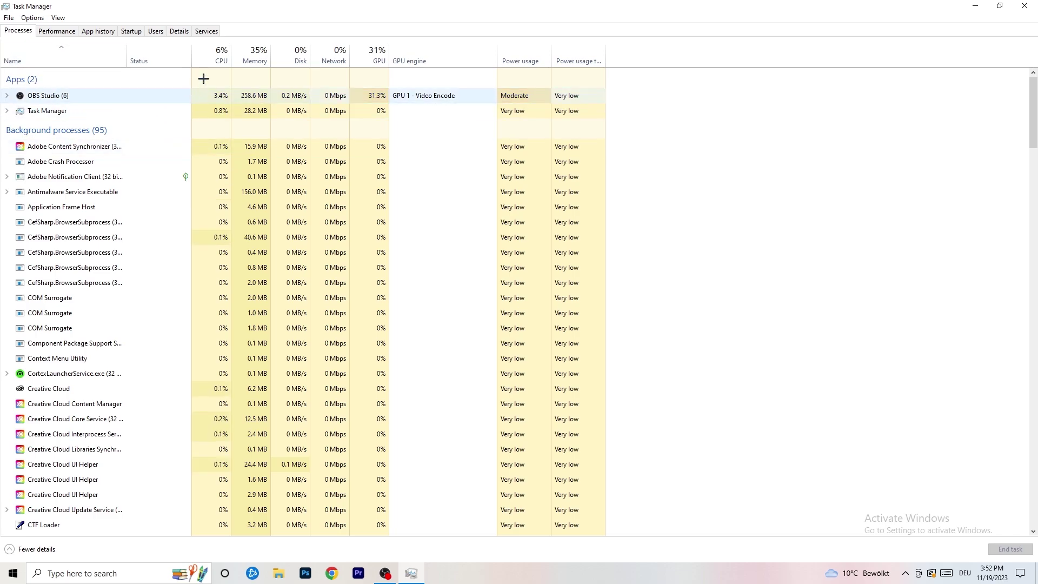
click(221, 49)
click(373, 52)
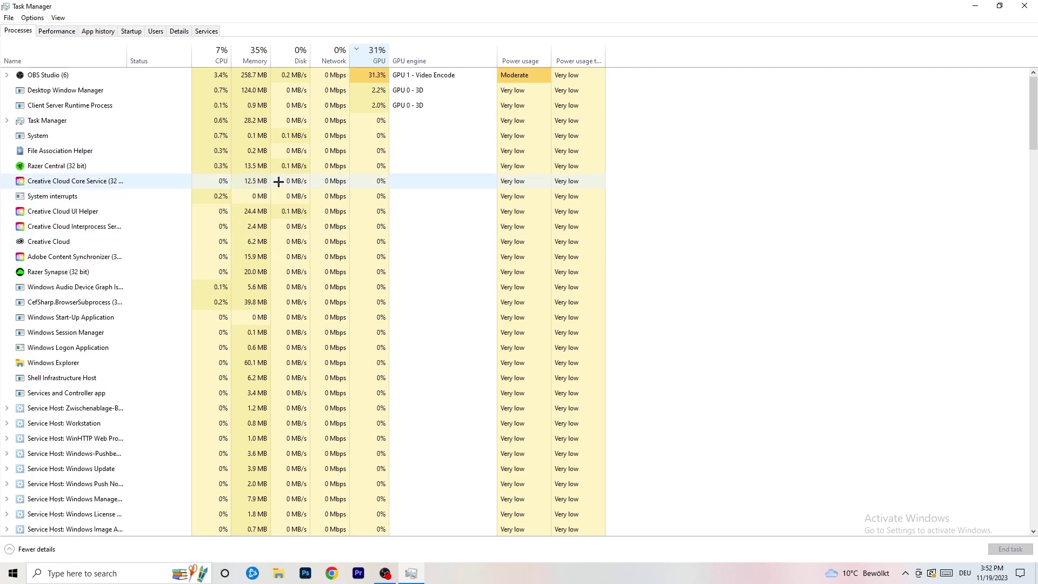
click(374, 57)
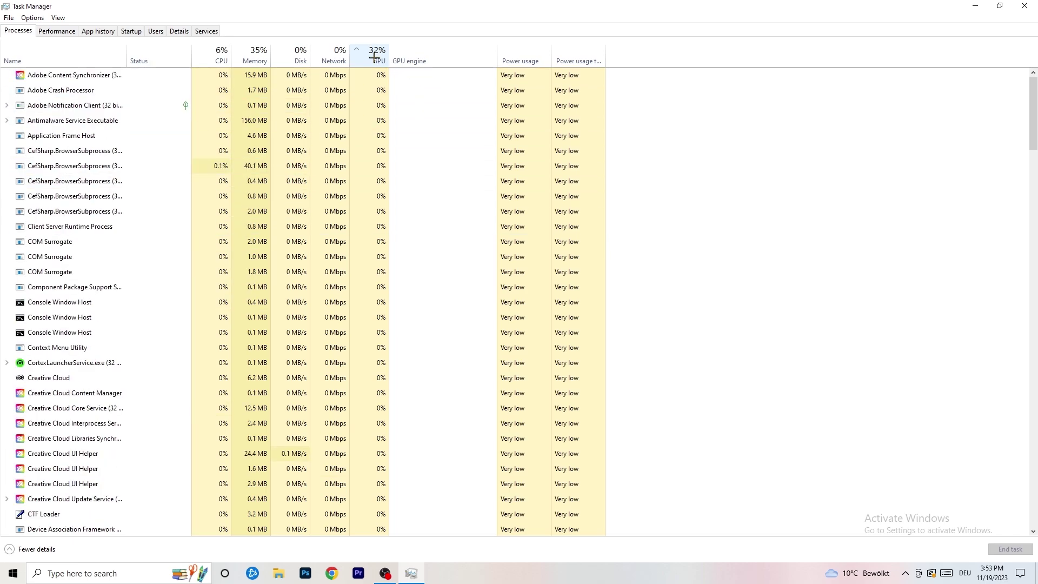
Look through the running processes and bring up the actions available for the Microsoft Windows Search Indexer process
scroll(378, 170, down, 15)
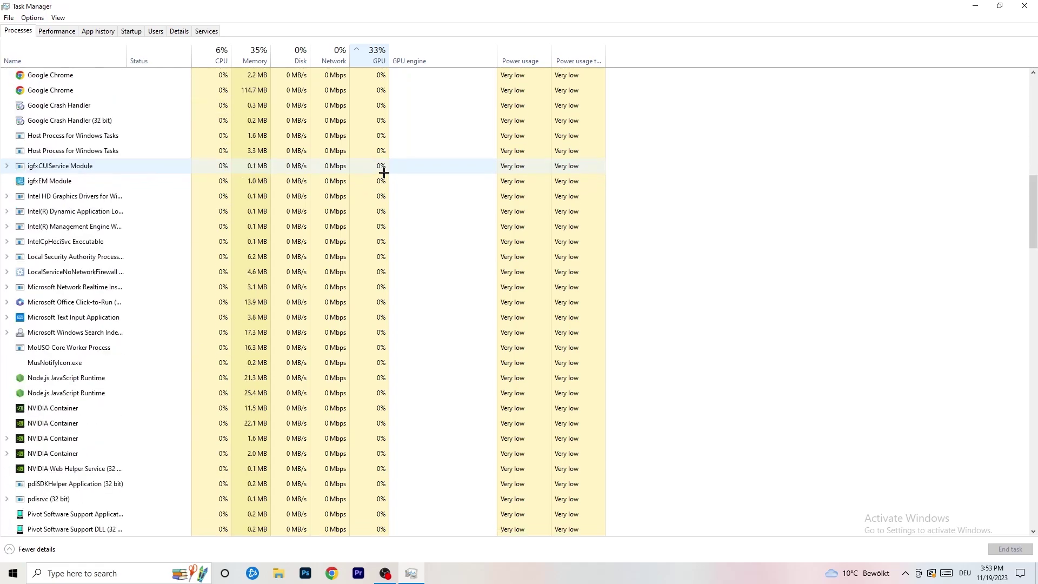
scroll(384, 171, up, 16)
scroll(384, 162, down, 20)
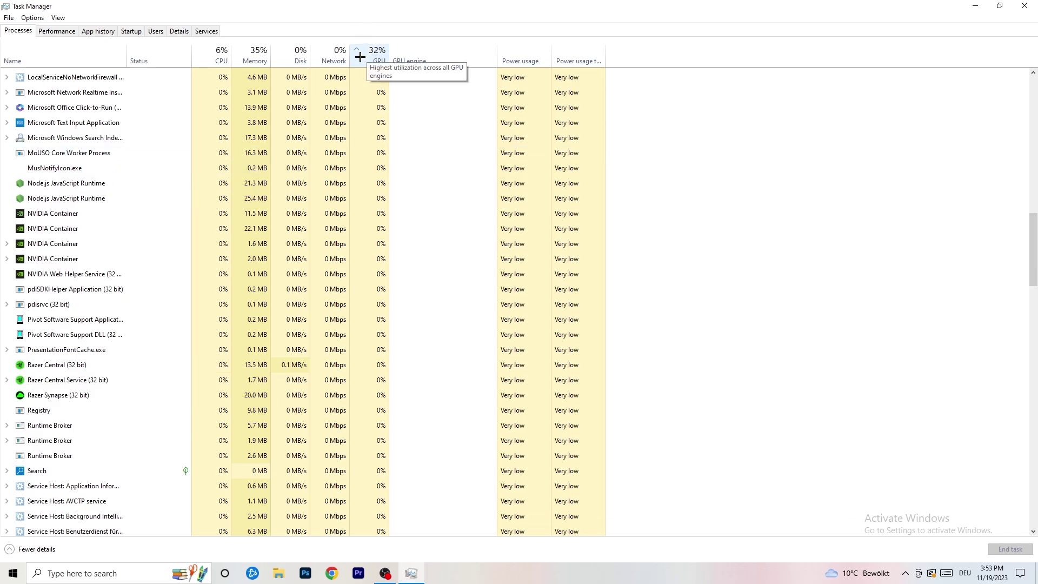
right_click(352, 135)
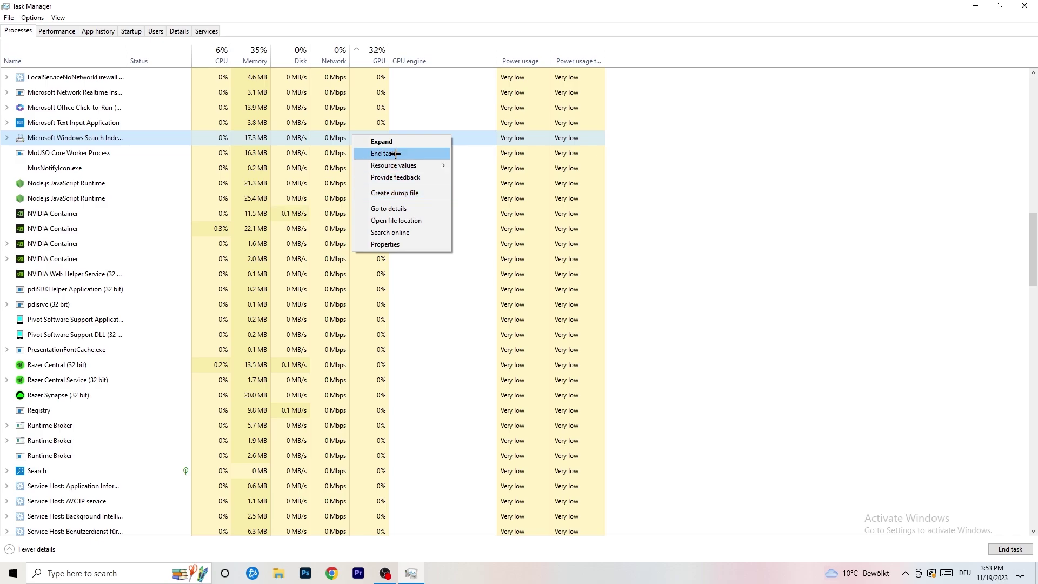
Sort the running processes by CPU usage and close Task Manager
click(220, 53)
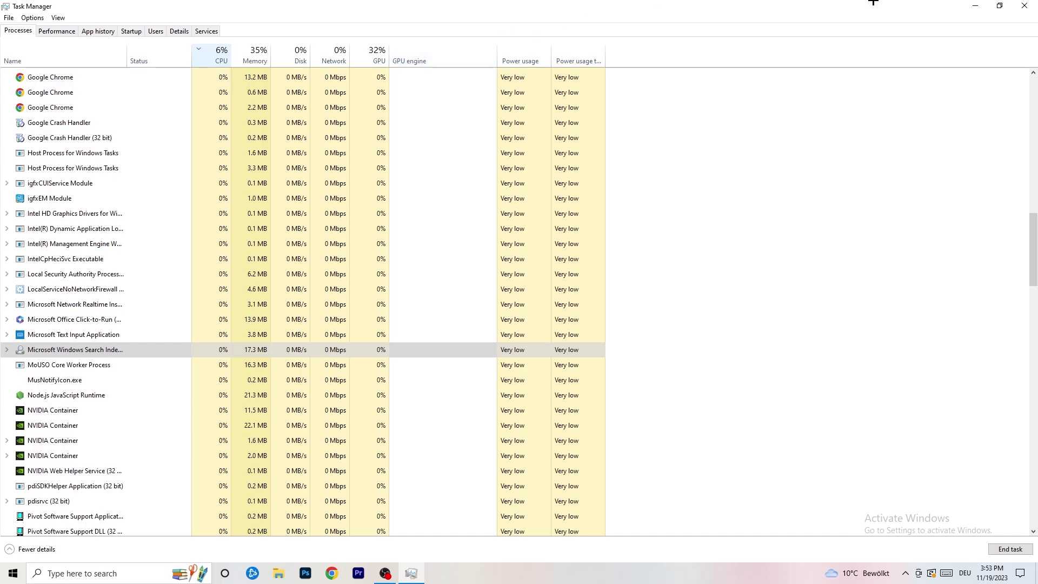
click(1023, 5)
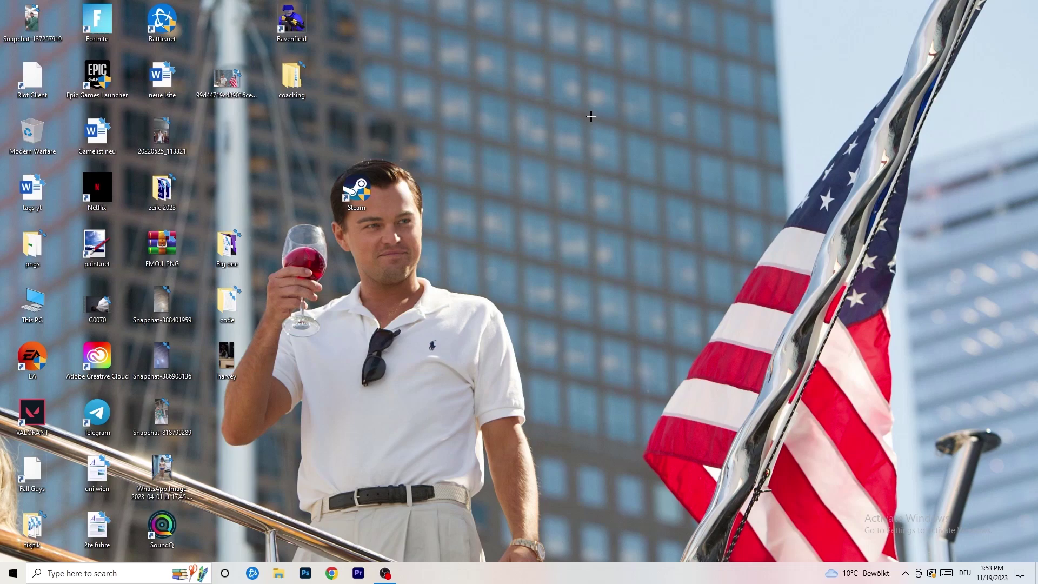
Open Windows Settings and view the Xbox Game Bar options in the gaming category
click(4, 578)
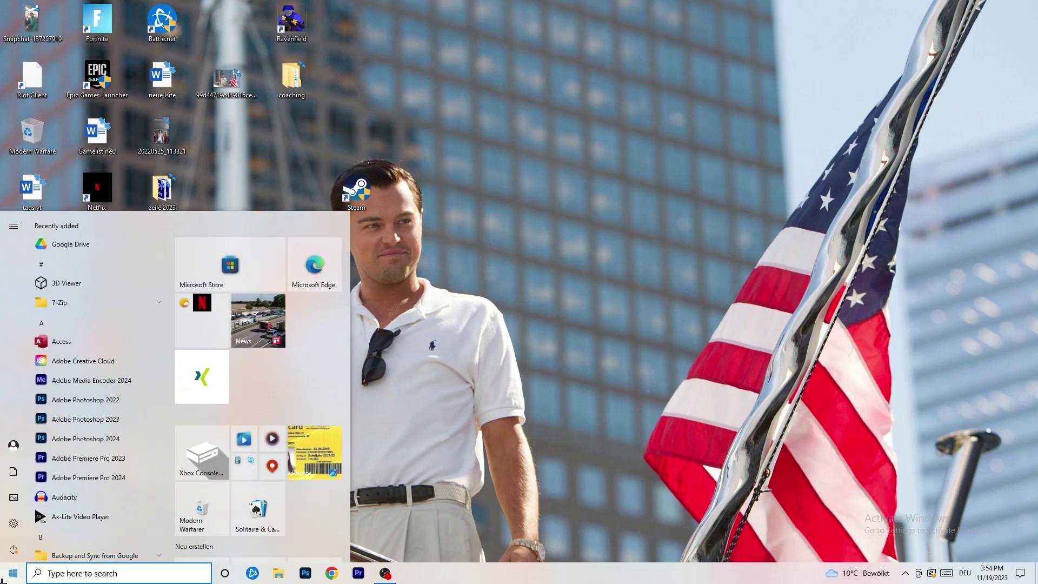
click(13, 523)
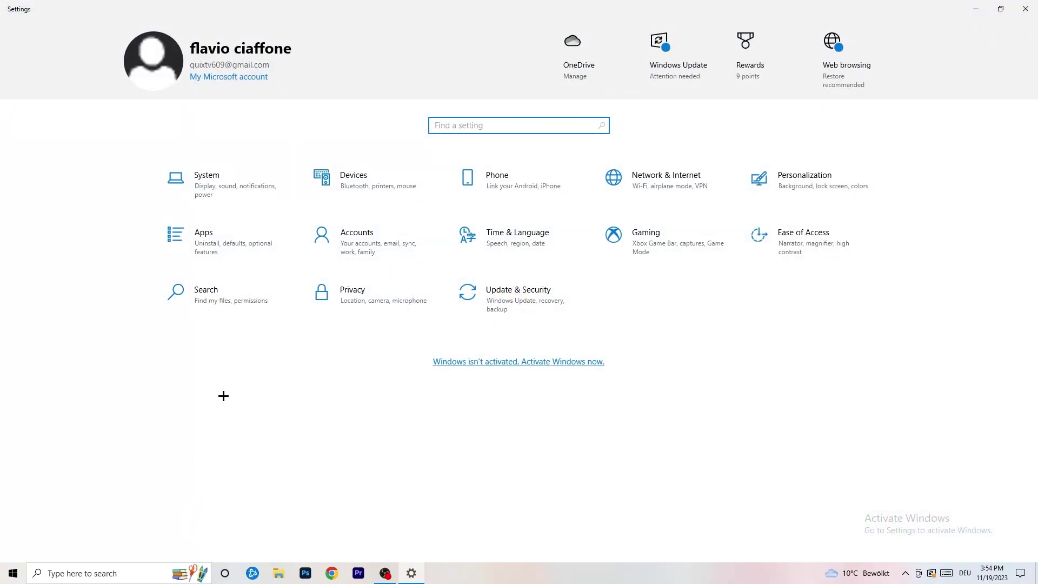
click(665, 241)
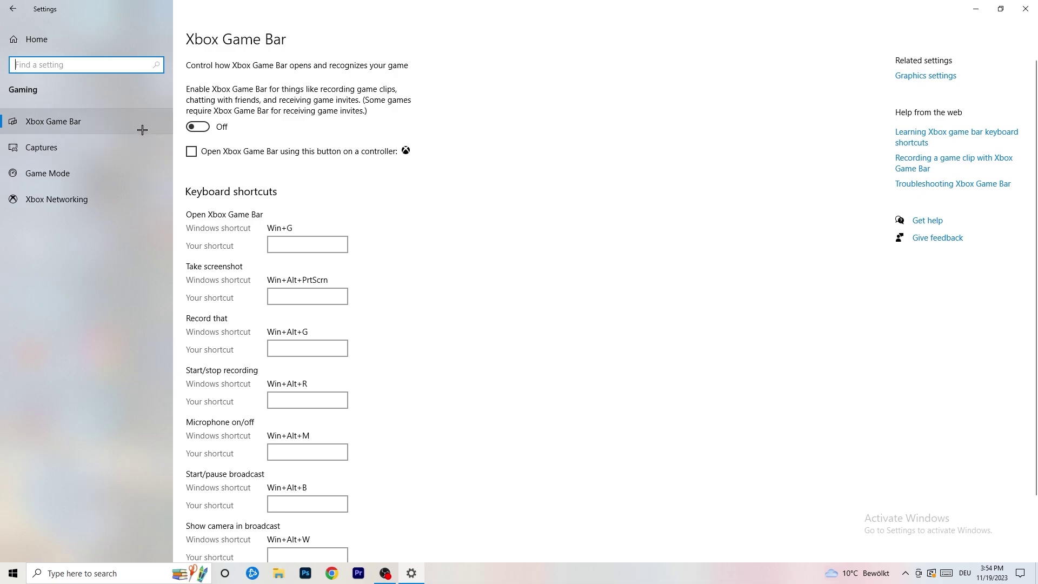
Check the background recording, audio and video options for captures and the Game Mode setting, and return to the Settings home page
click(89, 141)
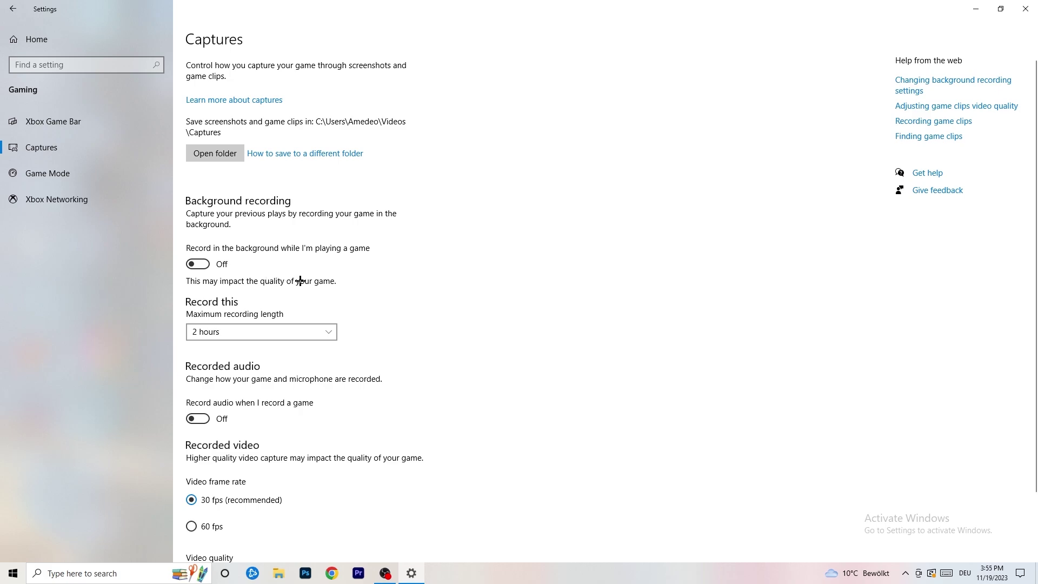
scroll(299, 281, down, 3)
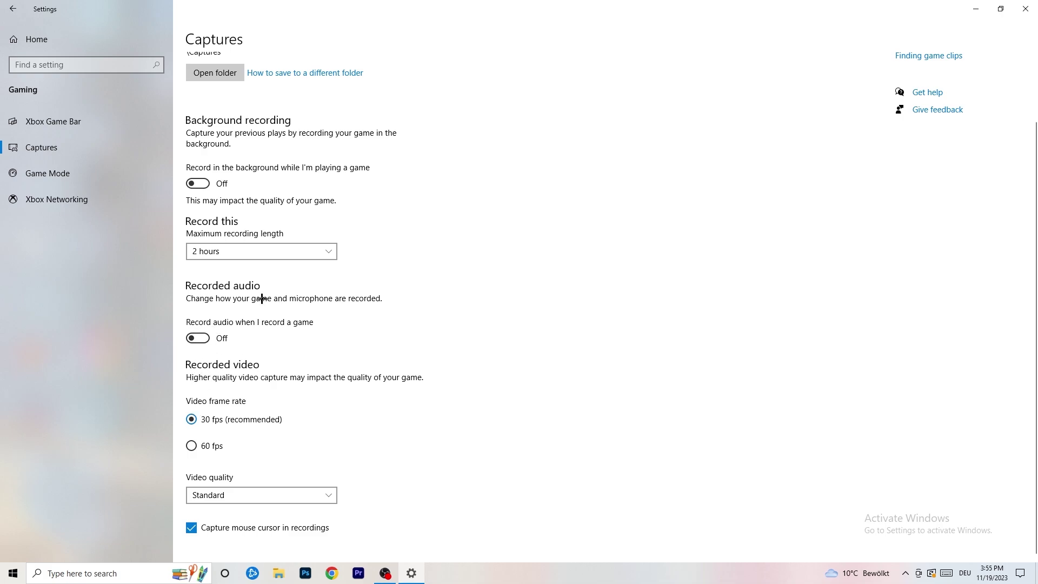
click(22, 171)
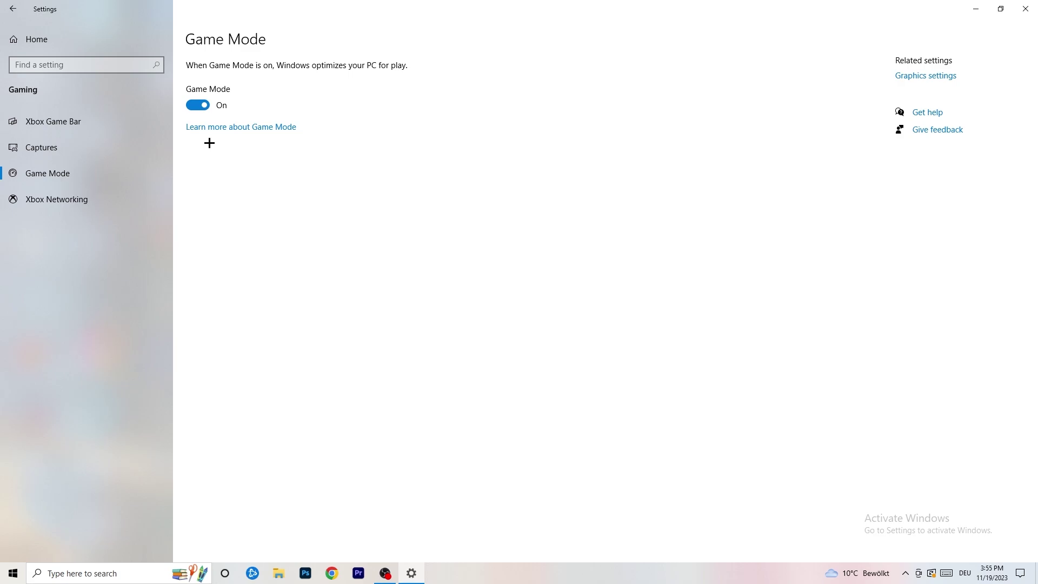
click(13, 9)
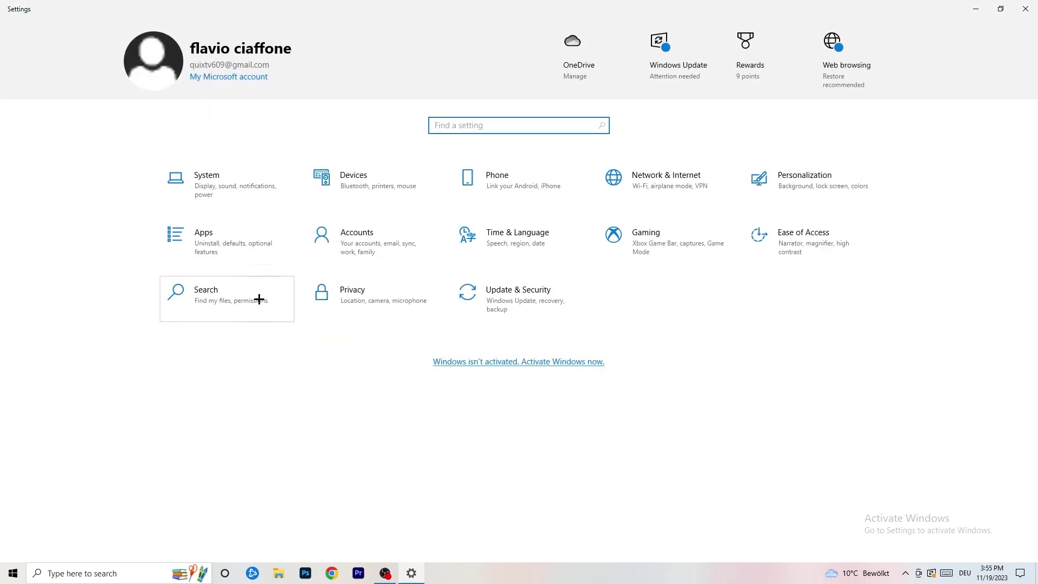
Check the Windows Update page in Update & Security and return to the Settings home page
click(547, 297)
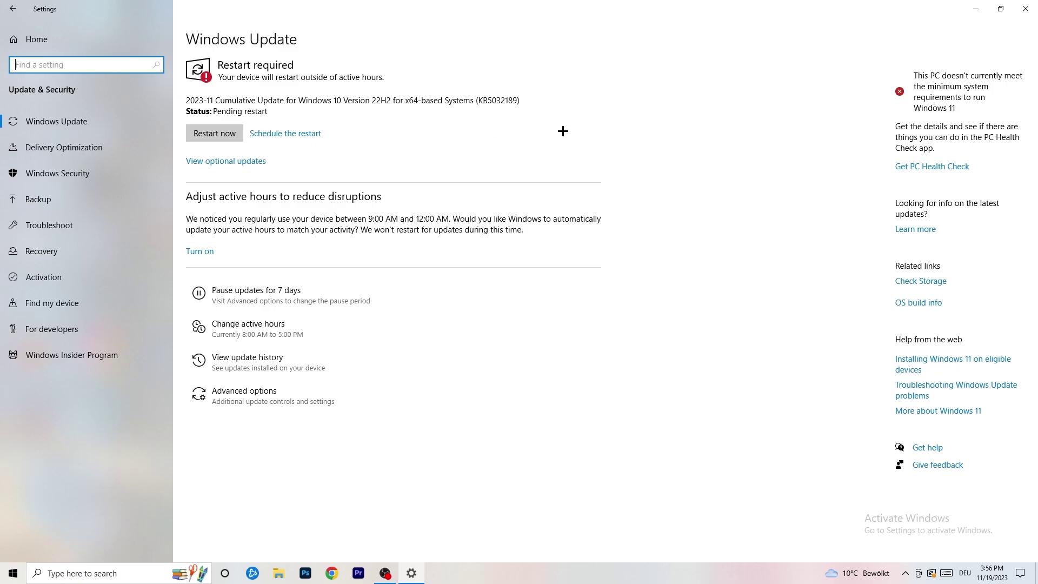
drag(756, 3, 187, 399)
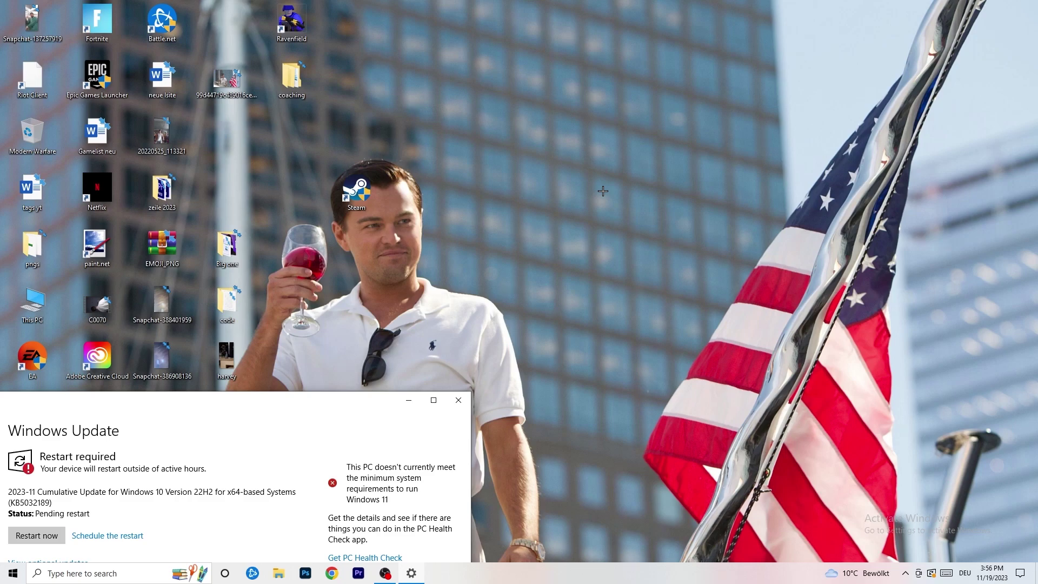
click(434, 400)
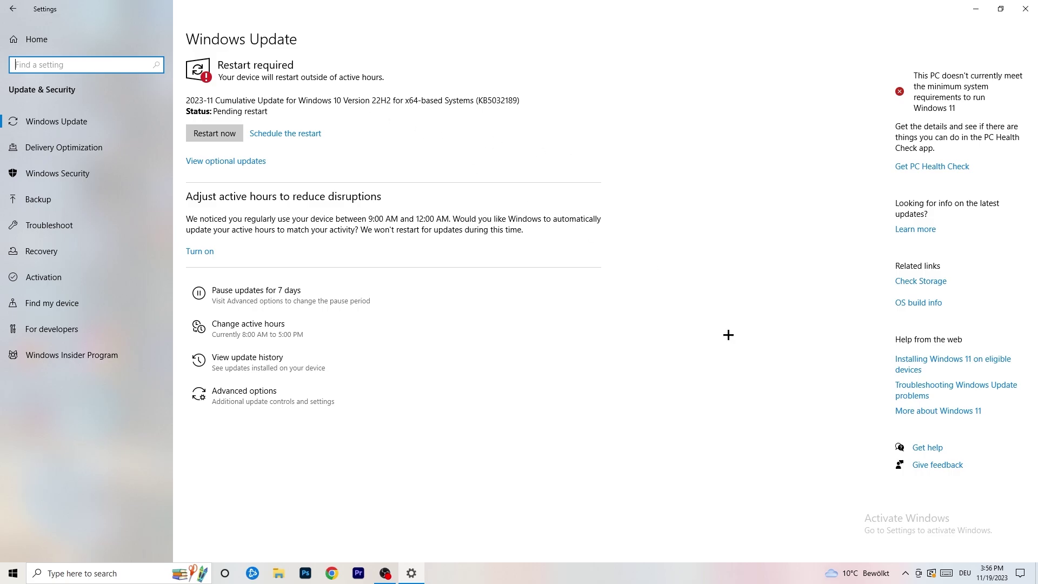
click(13, 9)
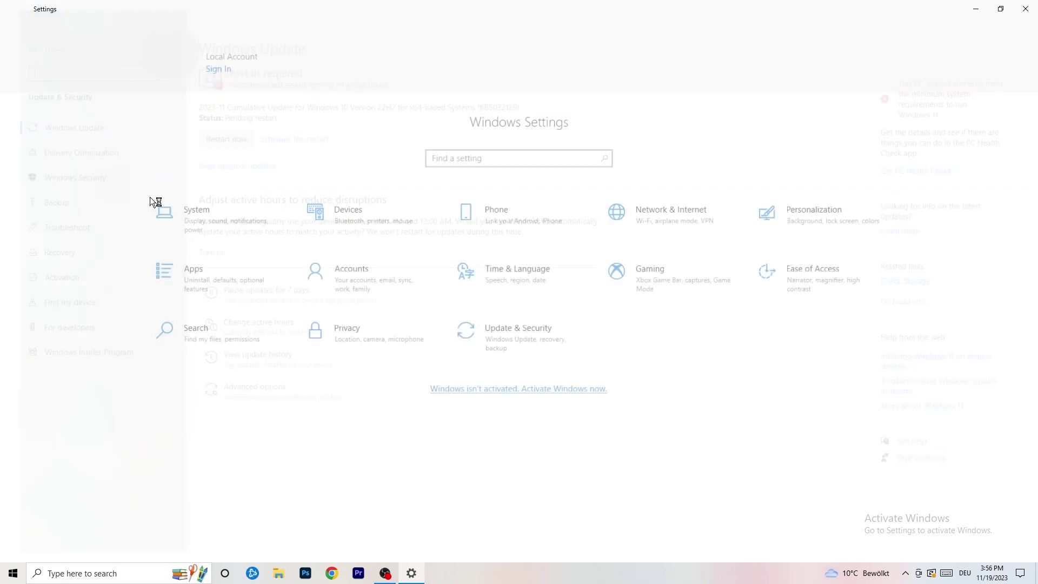
Open the System display settings and check the available options for text and app scaling and for display resolution
click(227, 196)
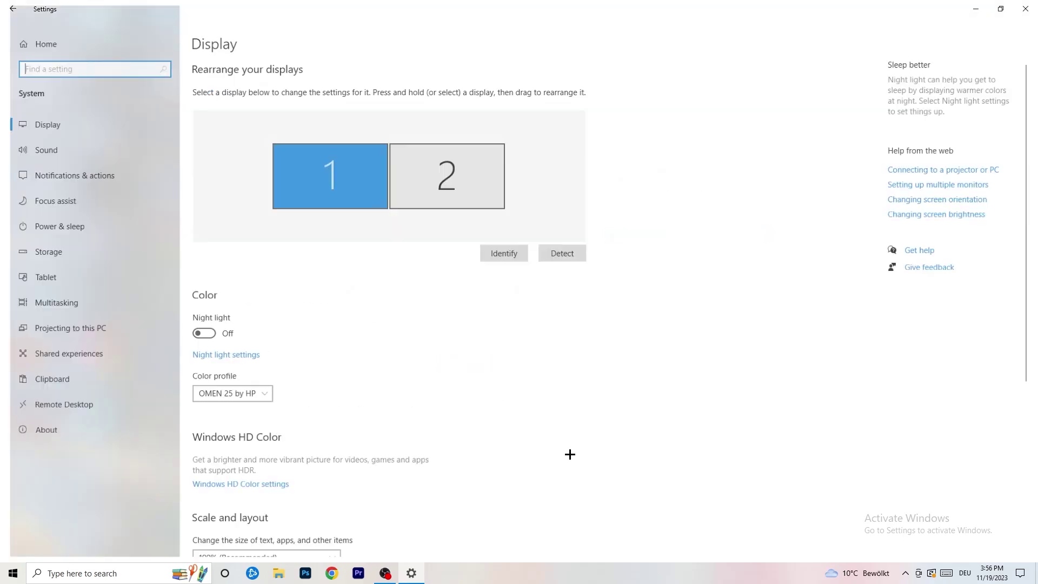
click(217, 40)
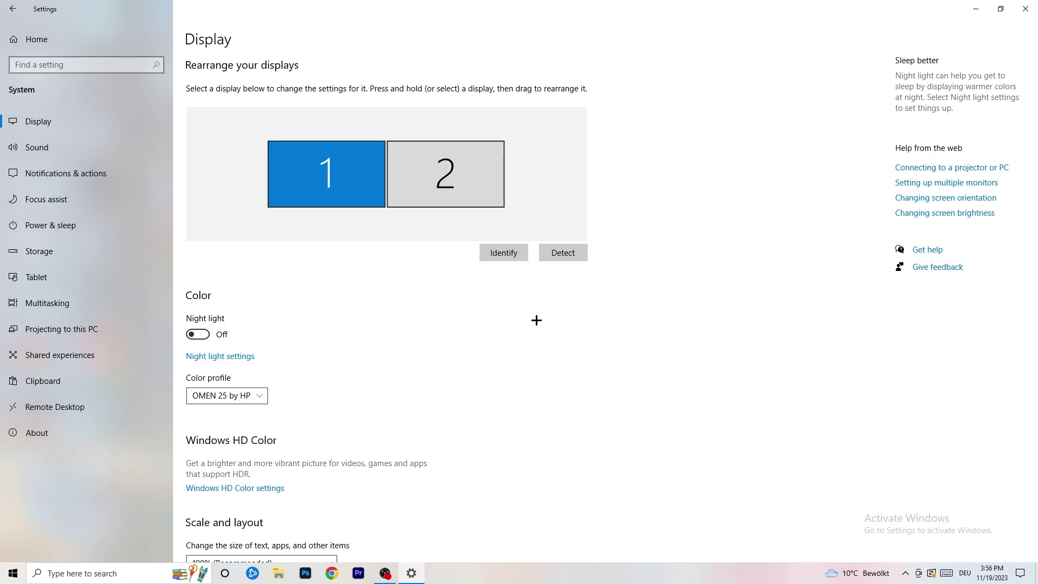
scroll(404, 269, down, 5)
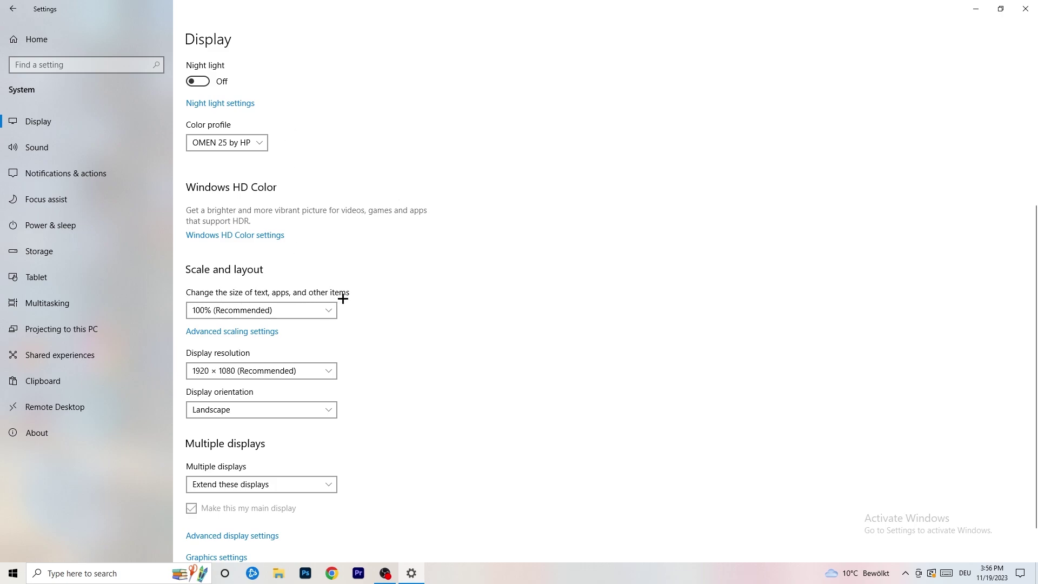
click(327, 309)
click(504, 267)
scroll(248, 292, down, 1)
click(299, 327)
click(520, 296)
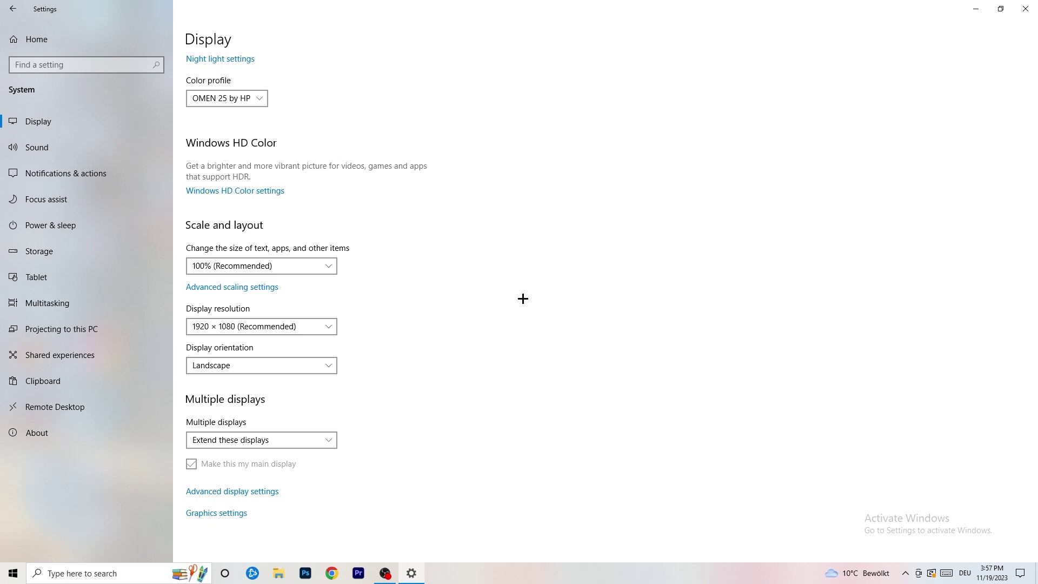
View the power plans, including the additional ones, through the Power & sleep additional power settings, and close Power Options
click(70, 230)
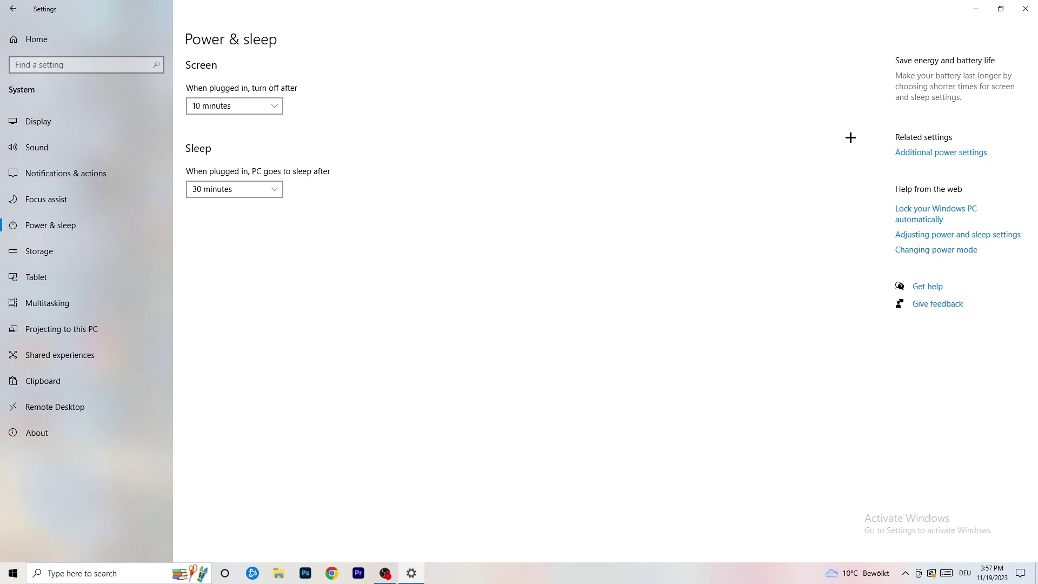
click(930, 154)
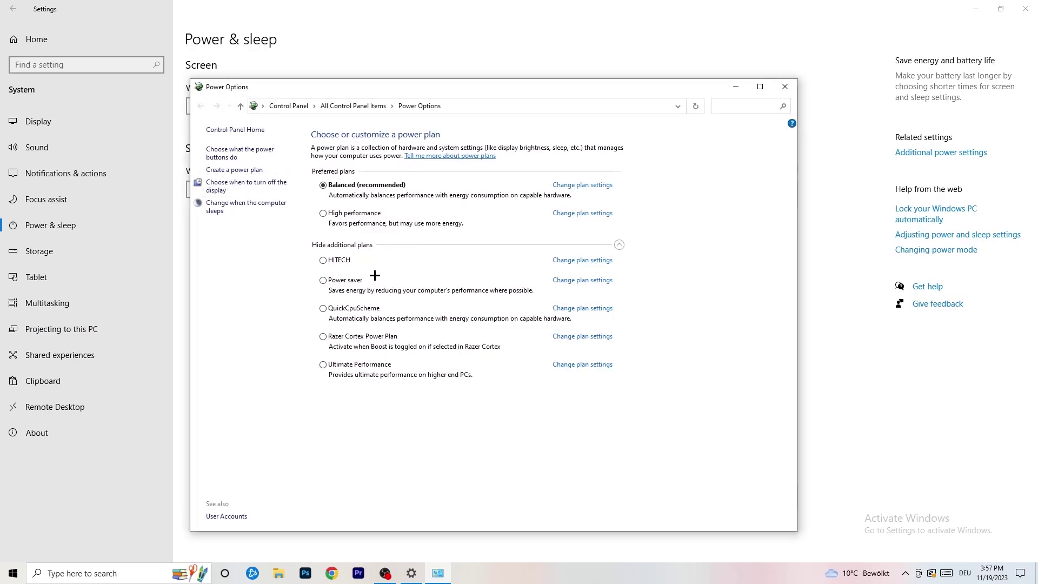
click(620, 245)
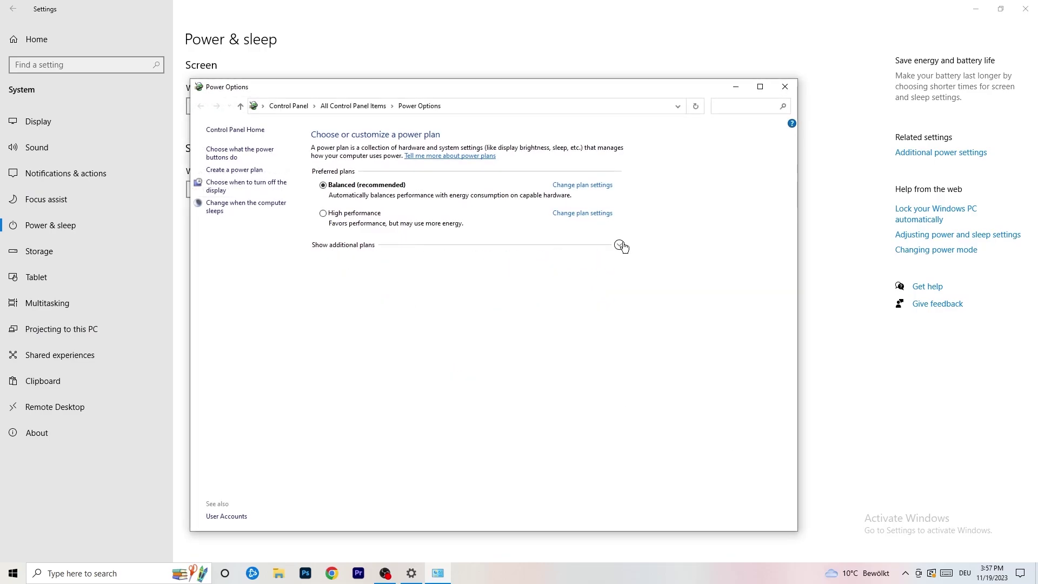
click(620, 245)
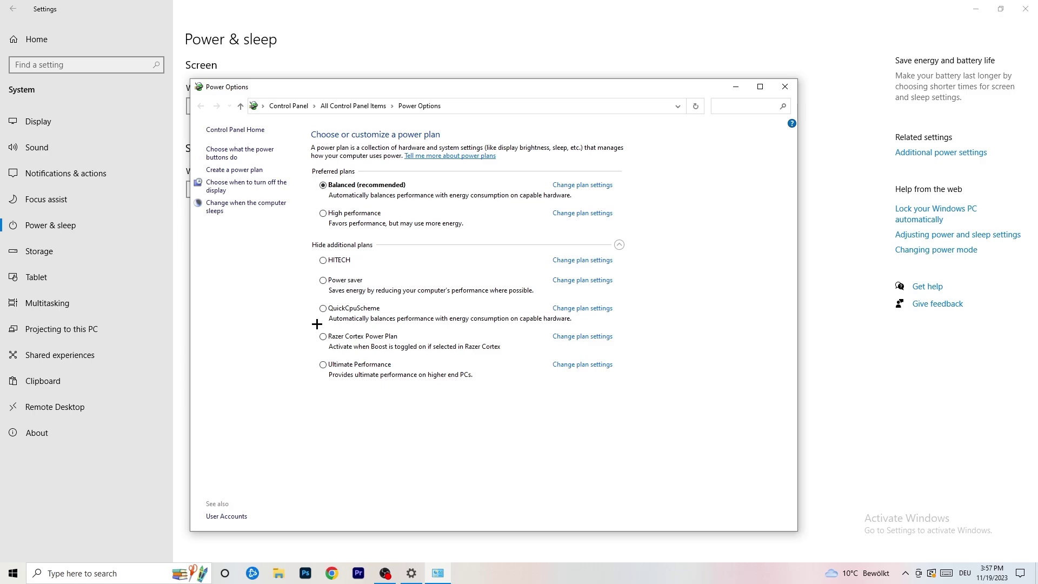
click(775, 89)
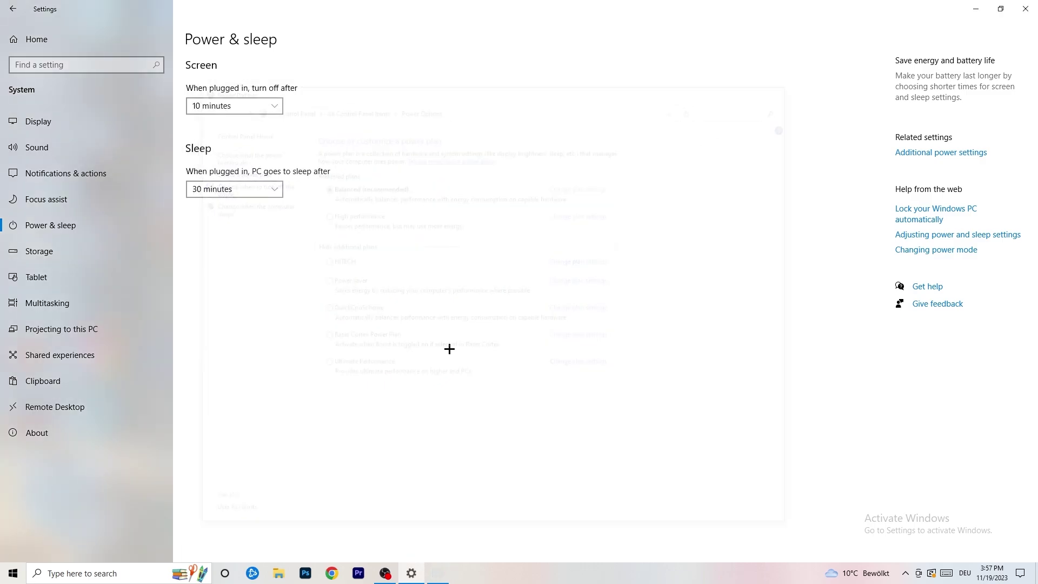
Review the Storage Sense configuration and temporary file cleanup options in the Storage settings, and close Settings
click(63, 253)
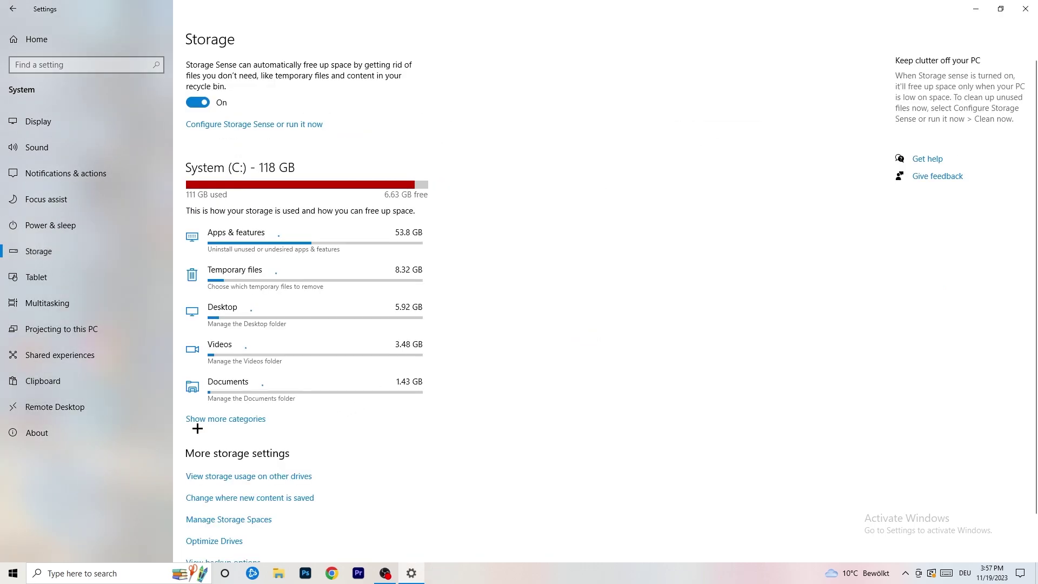
click(231, 127)
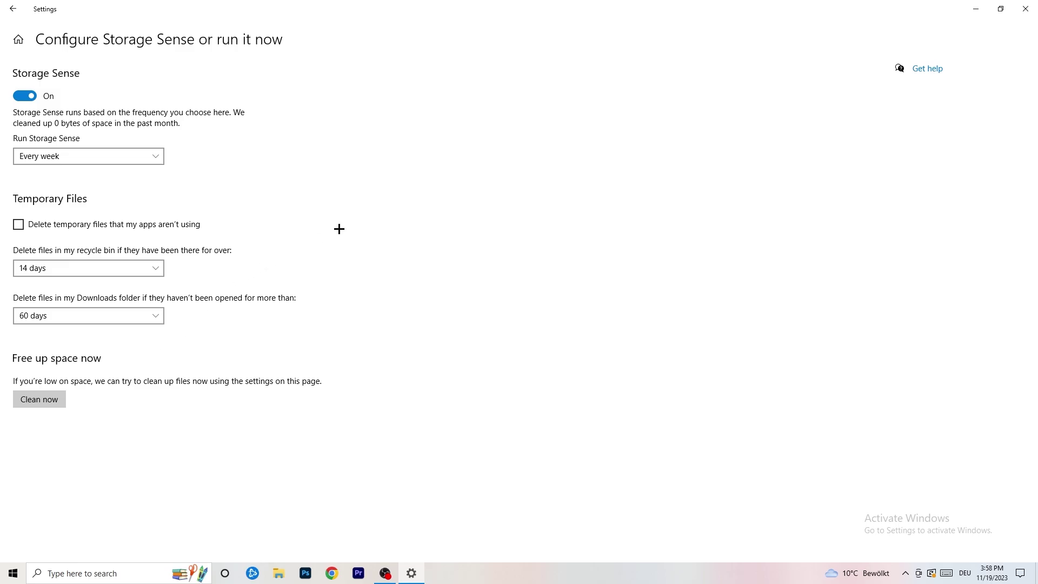
click(1025, 4)
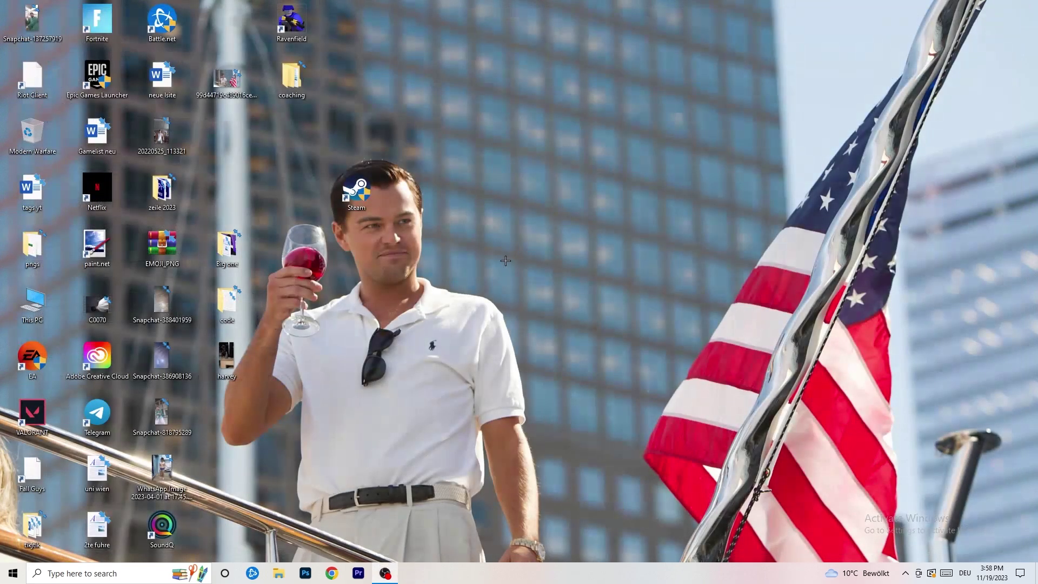